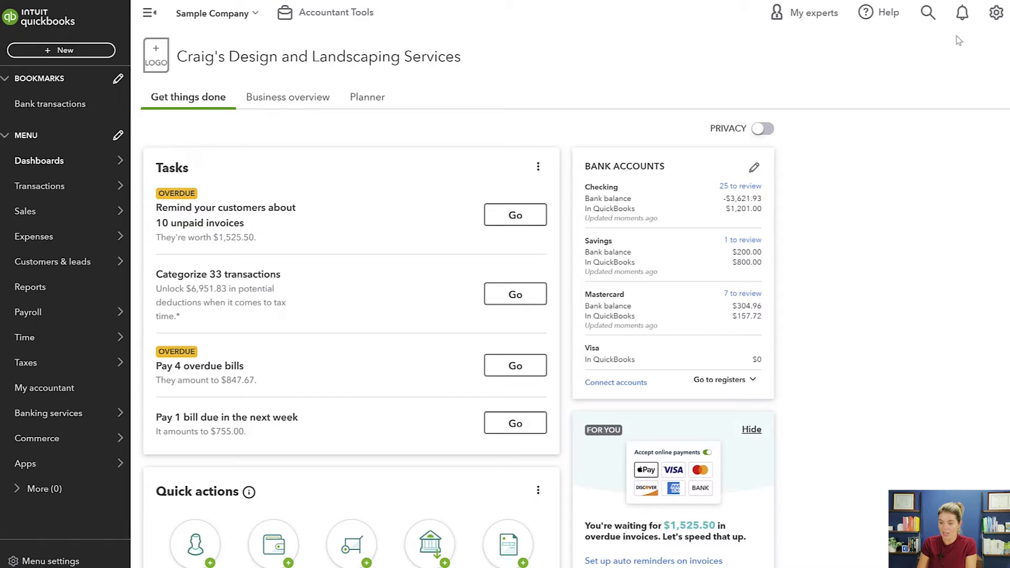
- Switch QuickBooks to Business view, then back to Accountant view
click(996, 12)
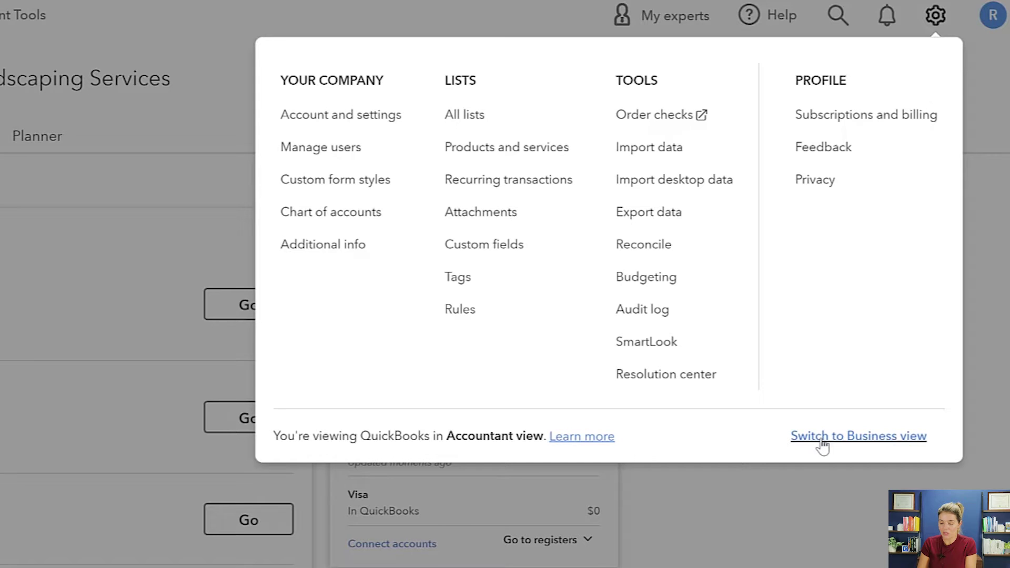
click(821, 442)
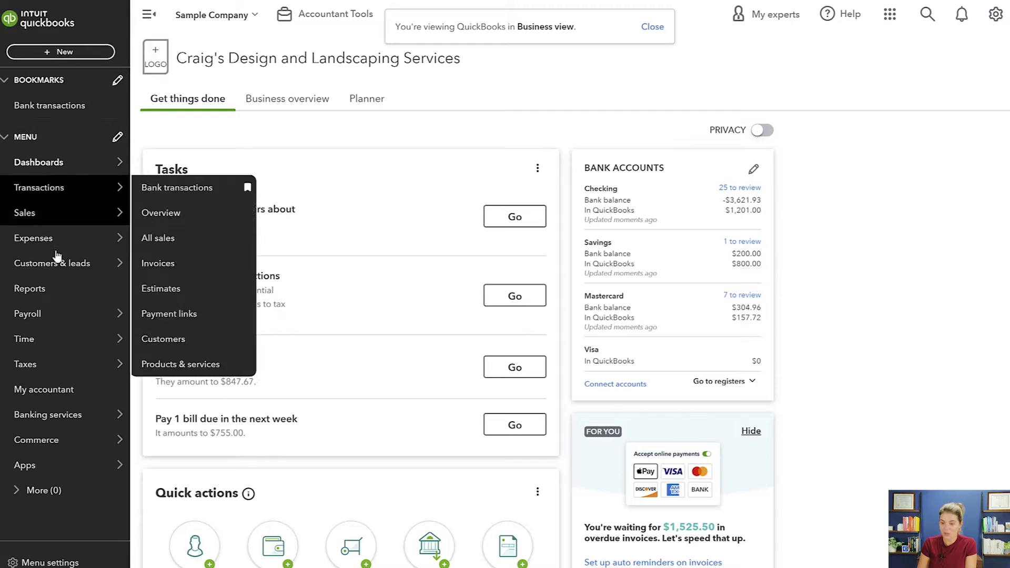
click(995, 14)
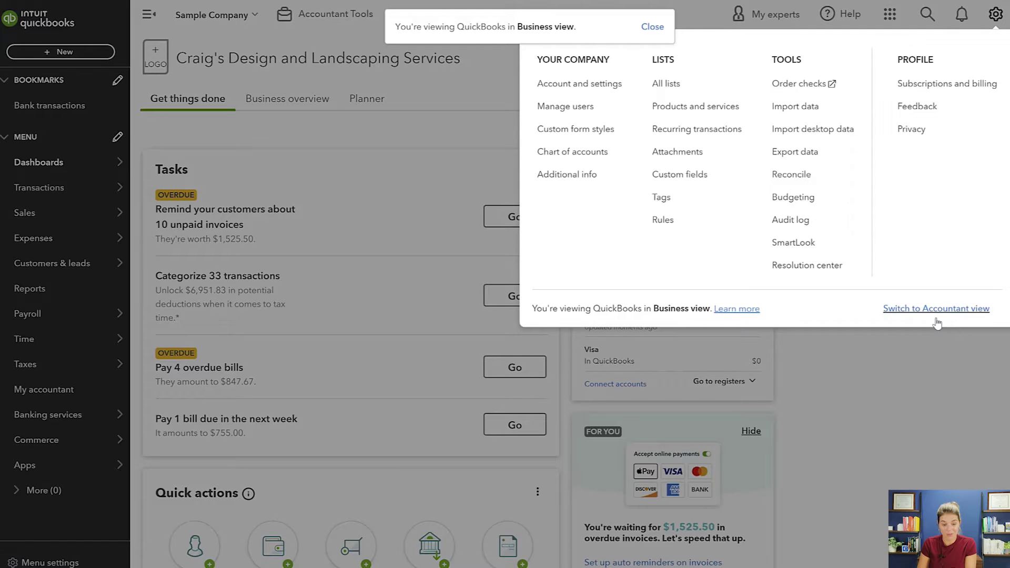
click(934, 311)
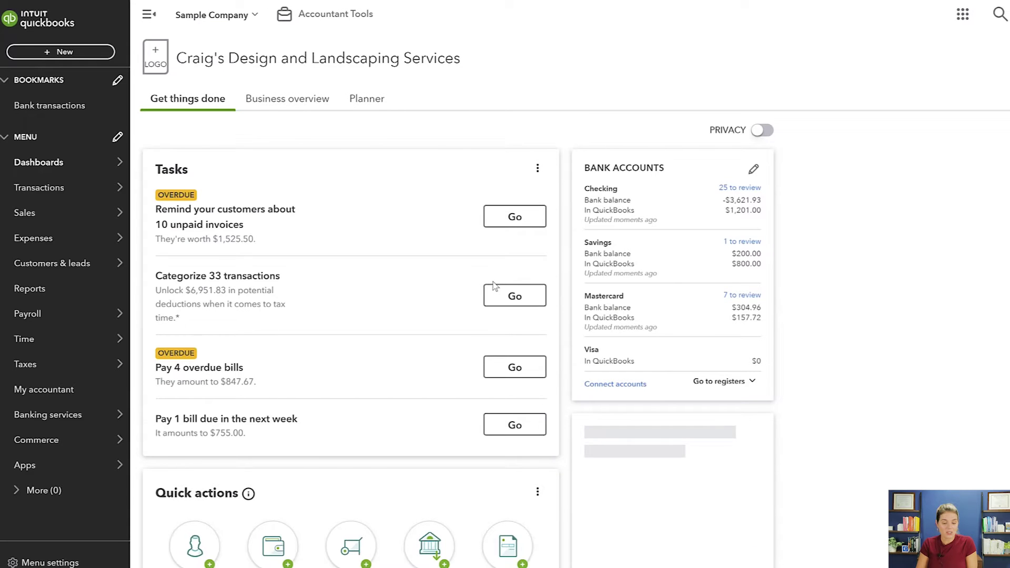
- Open the Customize your menu dialog on its Menu tab, closing the bookmark settings instead
click(117, 83)
click(691, 84)
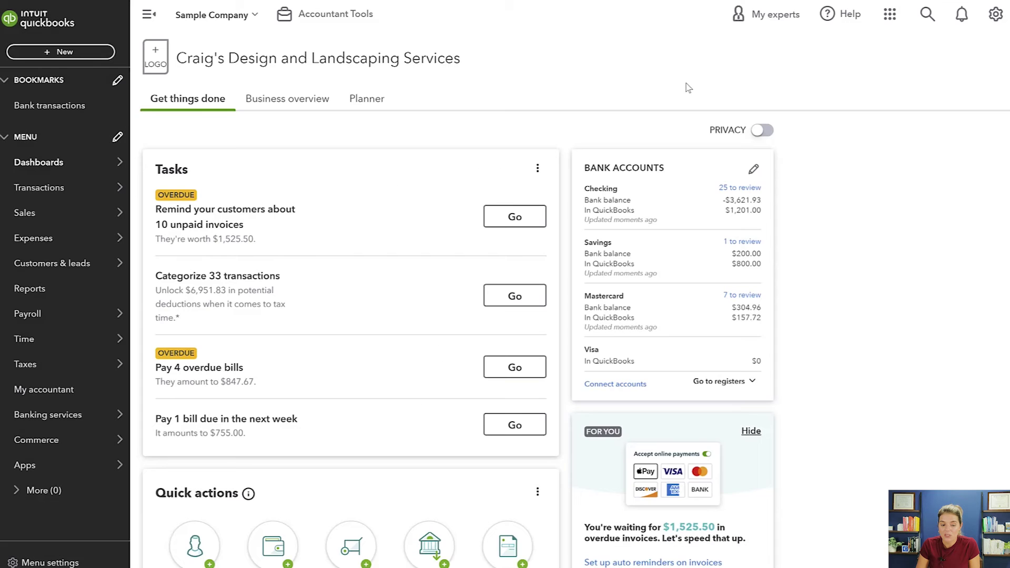
click(117, 137)
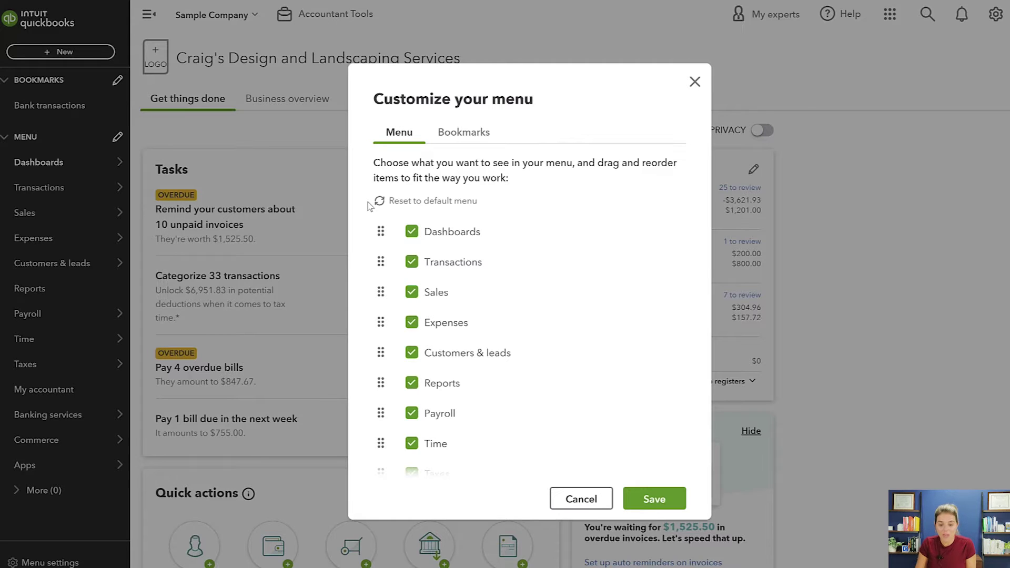
- Hide Sales, Expenses, Customers & leads, Payroll, Time, Taxes, Banking services and Commerce, then save
click(413, 293)
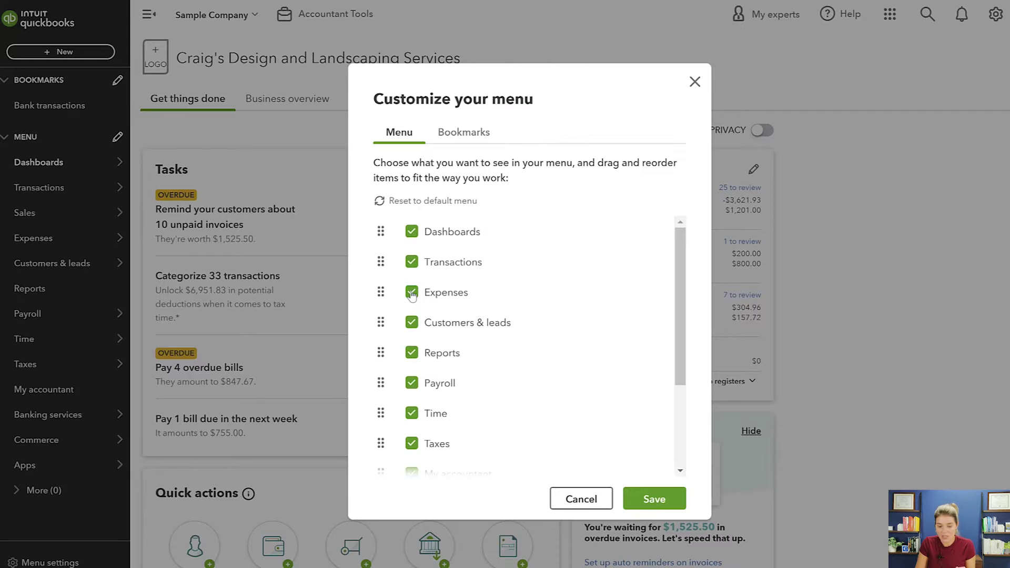
click(412, 294)
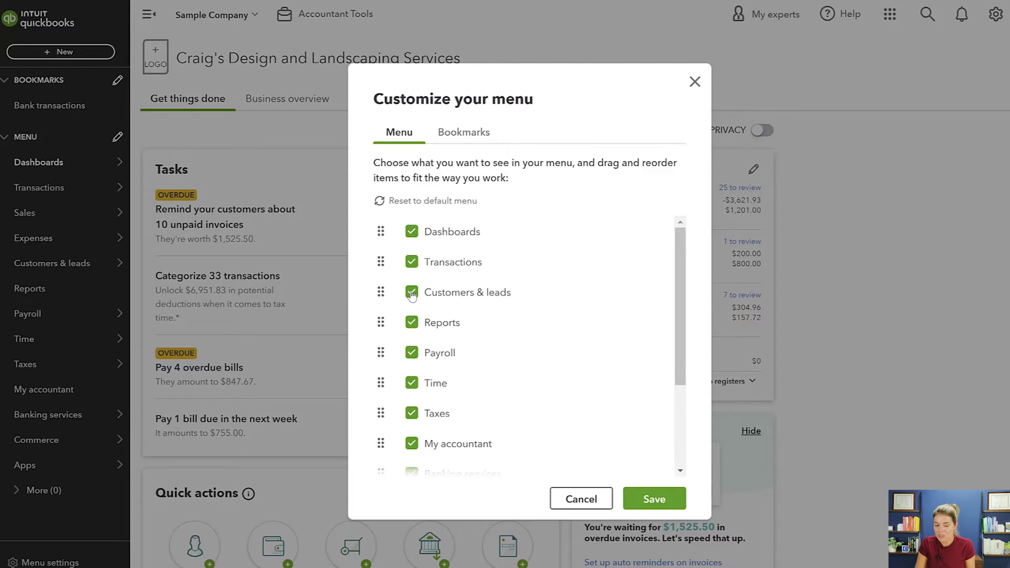
click(412, 293)
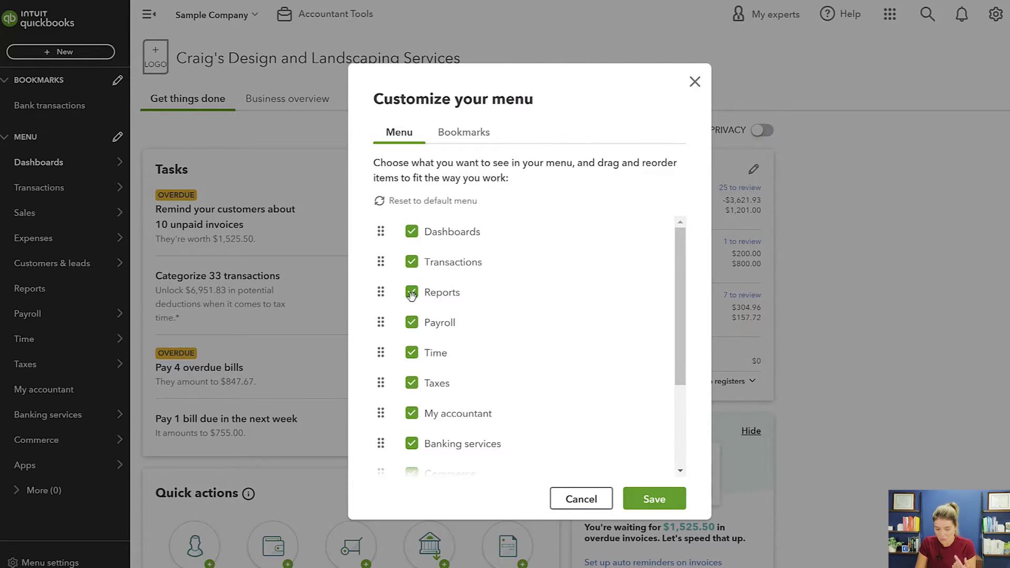
click(412, 323)
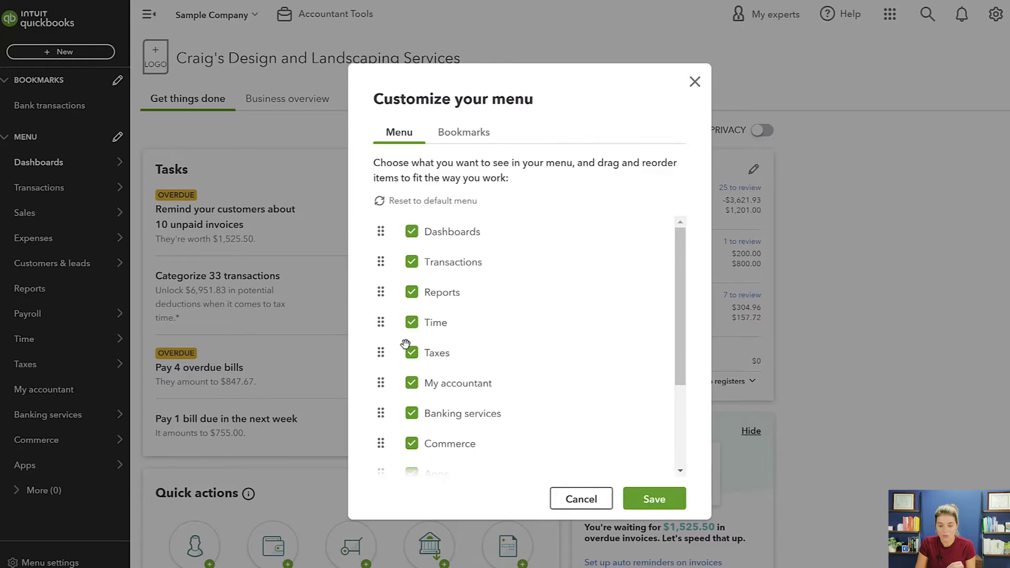
click(412, 324)
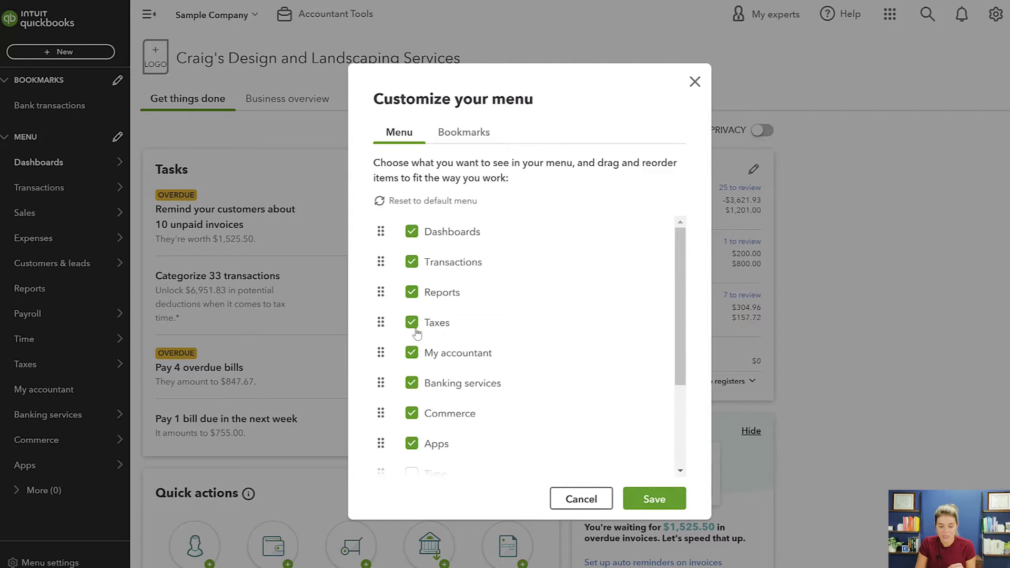
click(413, 326)
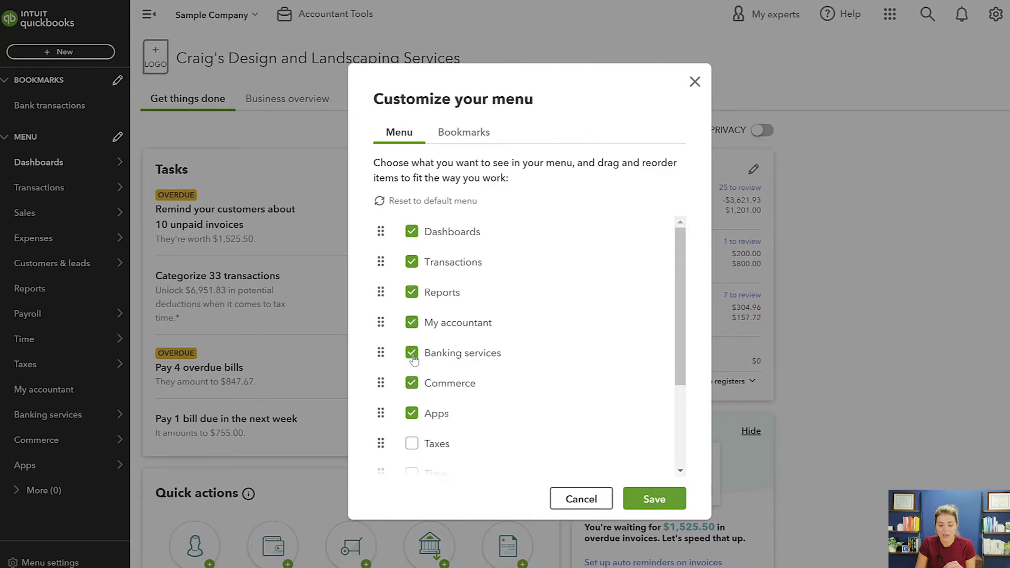
click(412, 354)
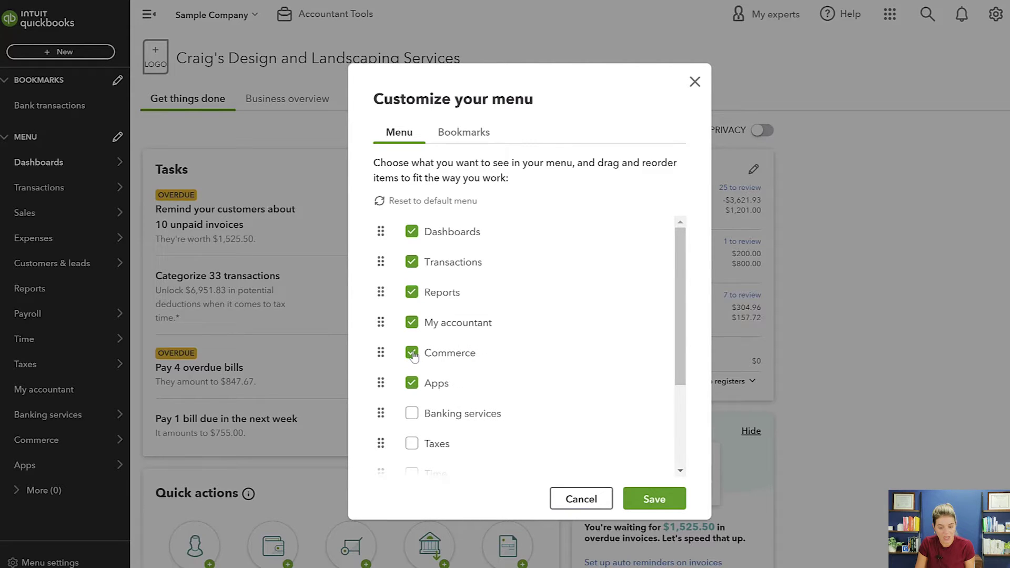
click(412, 353)
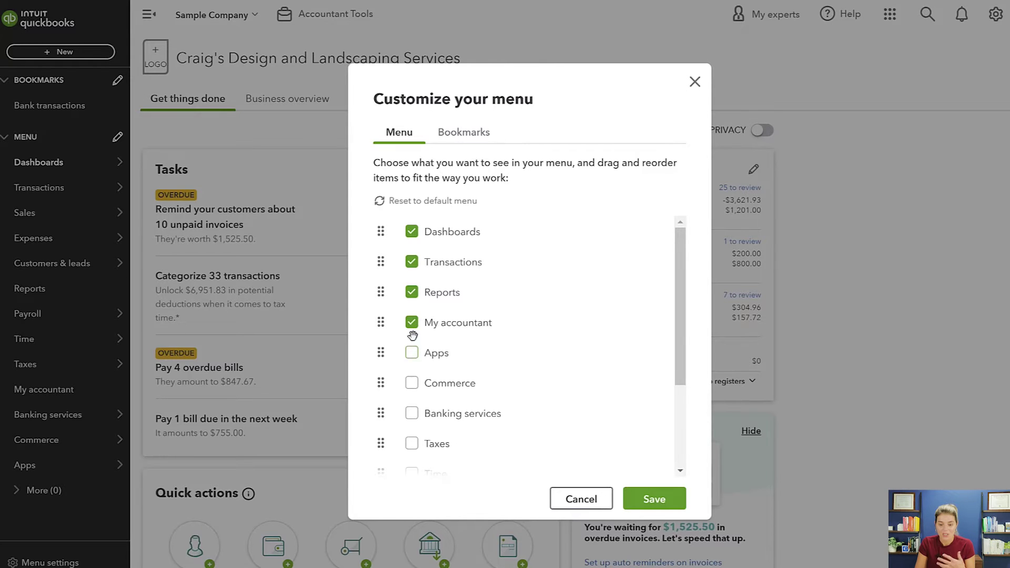
click(653, 500)
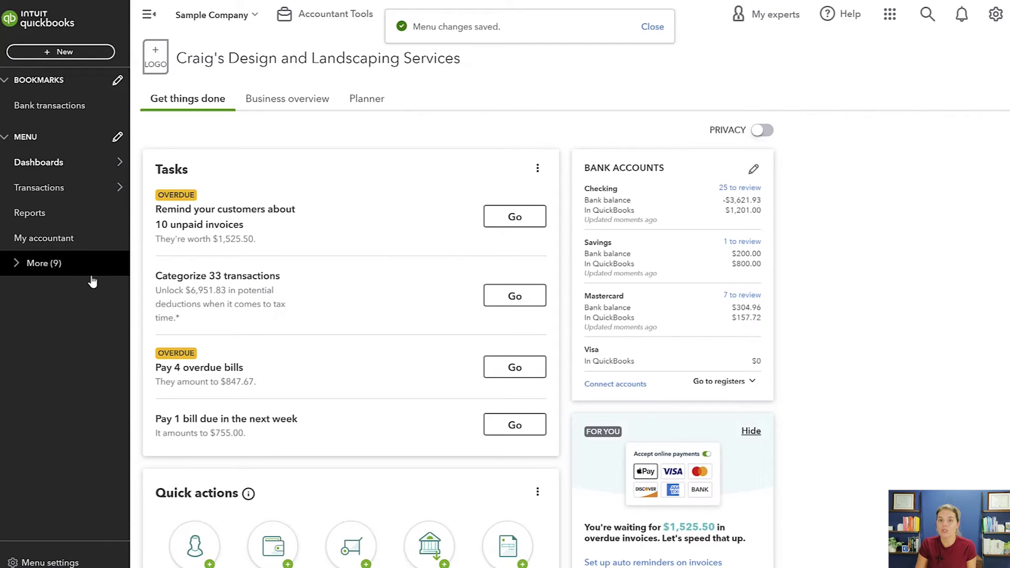
- Bookmark the Chart of accounts, Vendors and Time entries pages and save
mouse_move(79, 178)
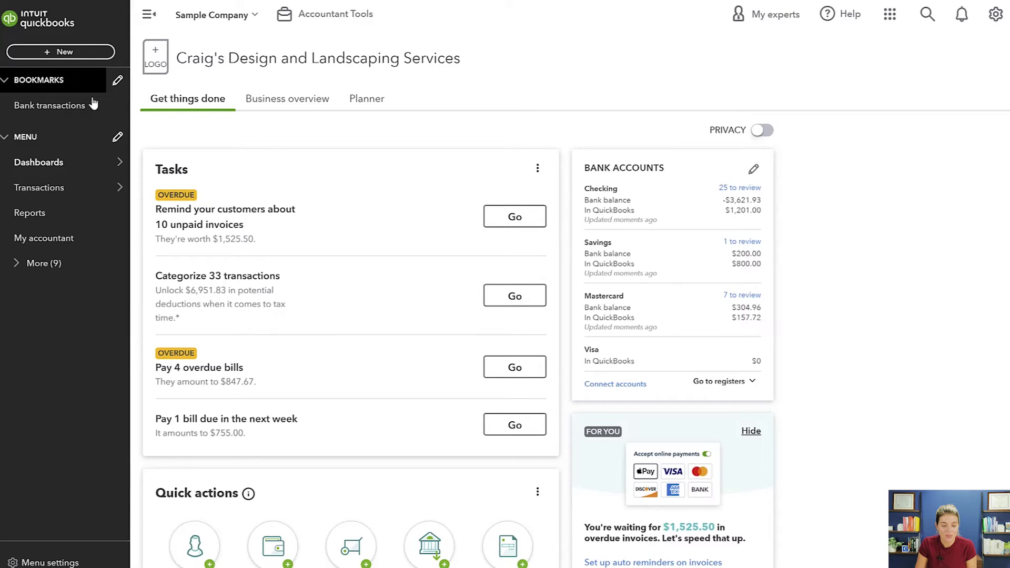
click(118, 83)
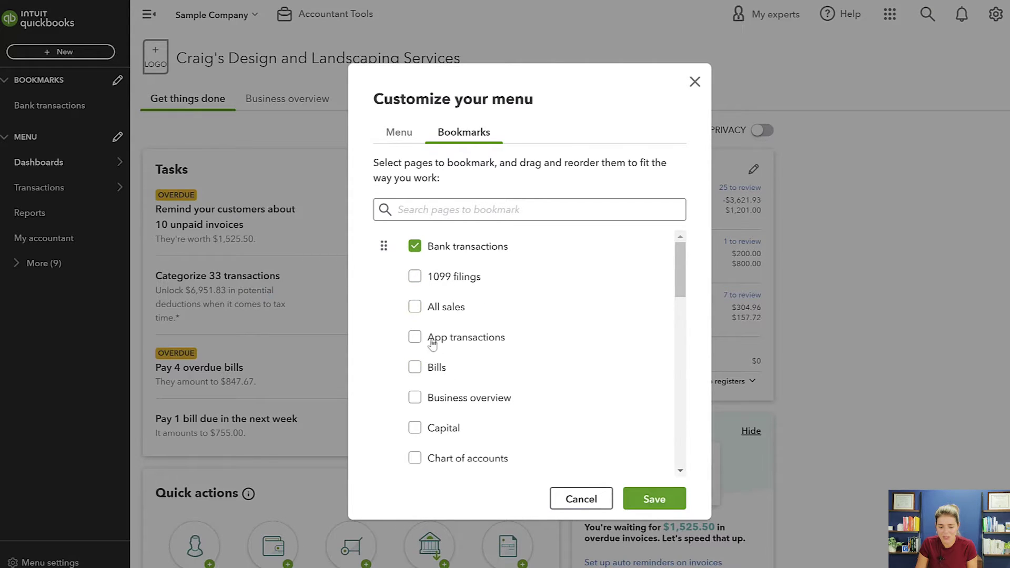
scroll(470, 377, down, 5)
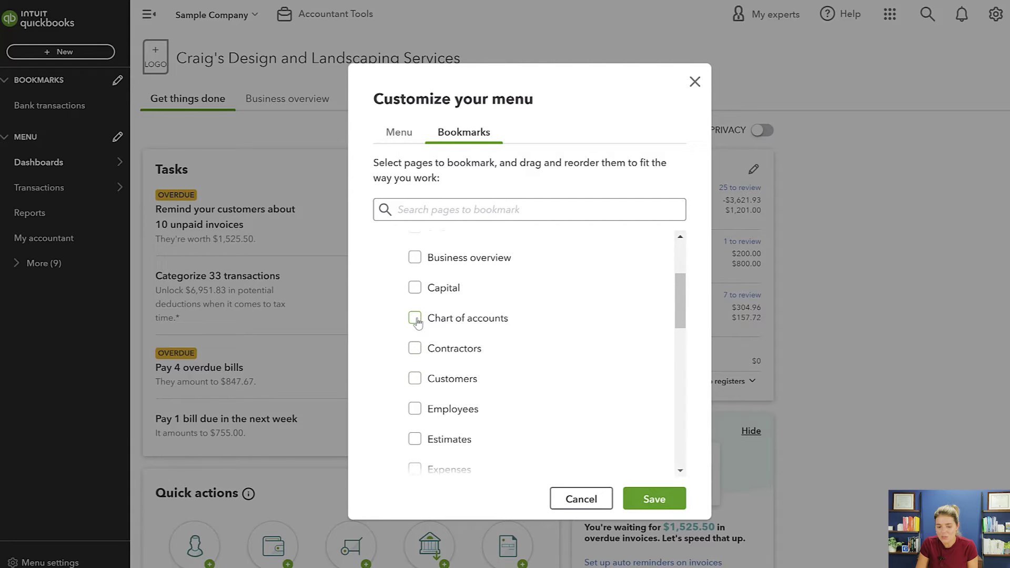
click(416, 318)
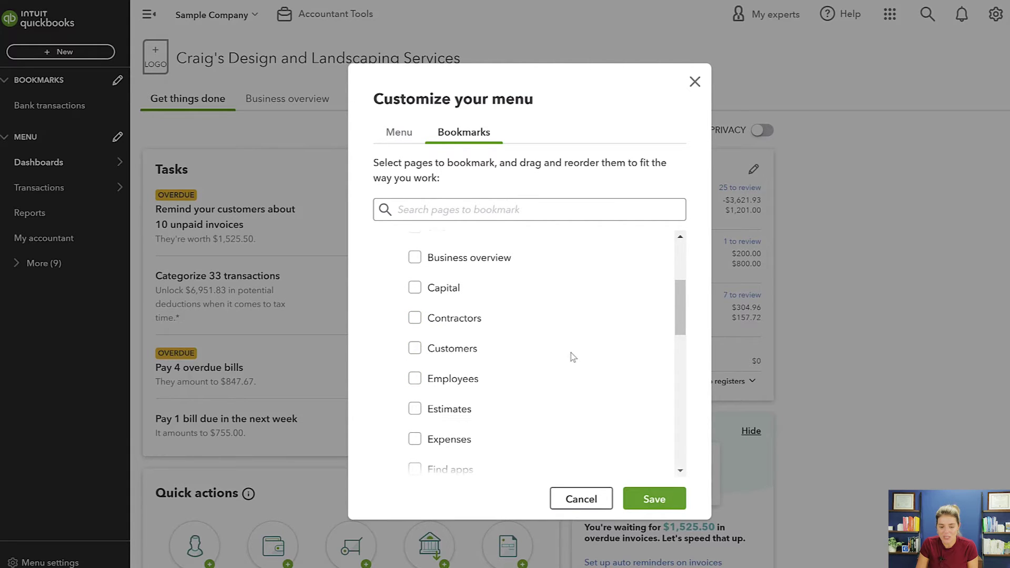
scroll(509, 322, down, 3)
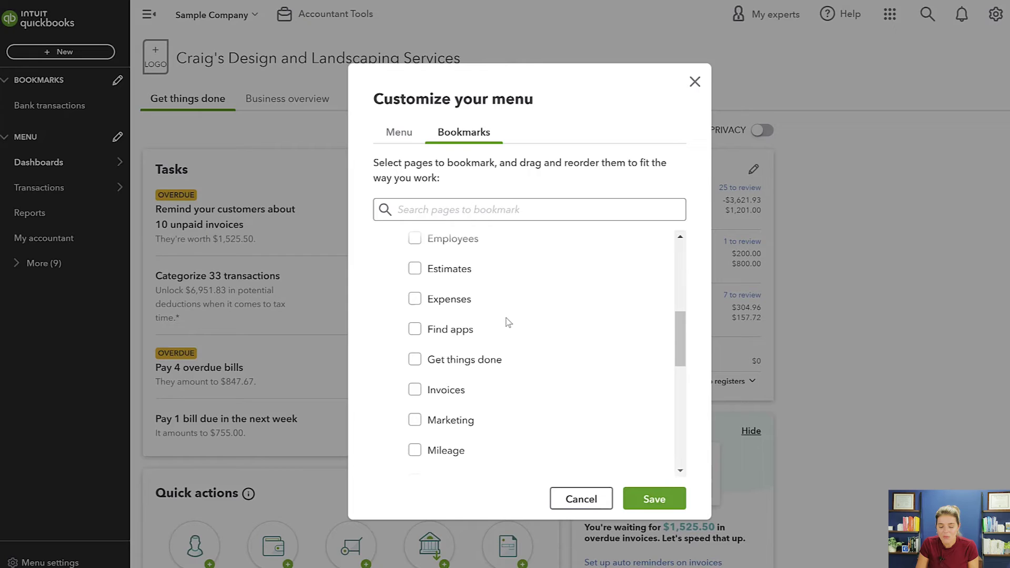
scroll(508, 322, down, 5)
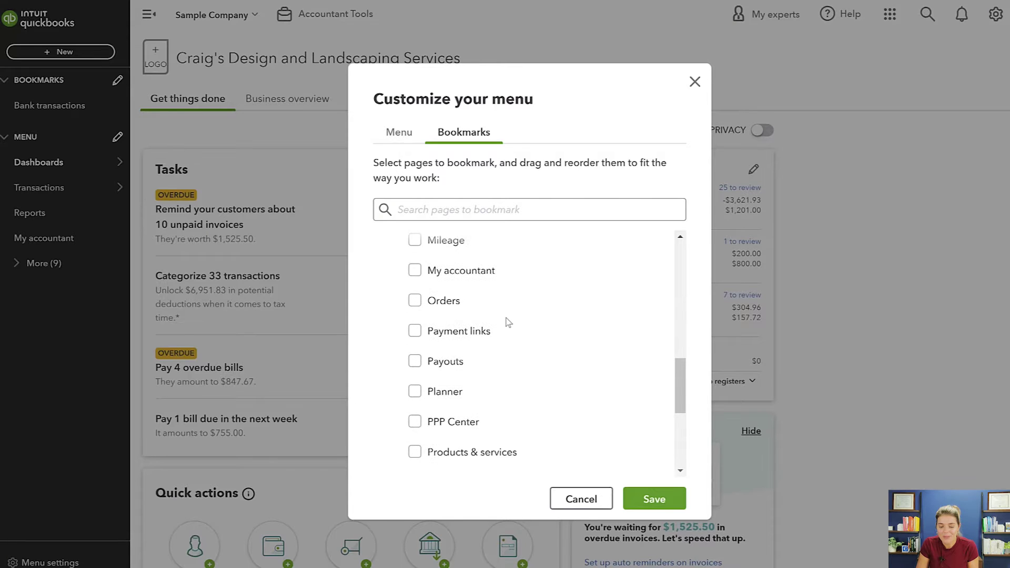
scroll(509, 322, down, 3)
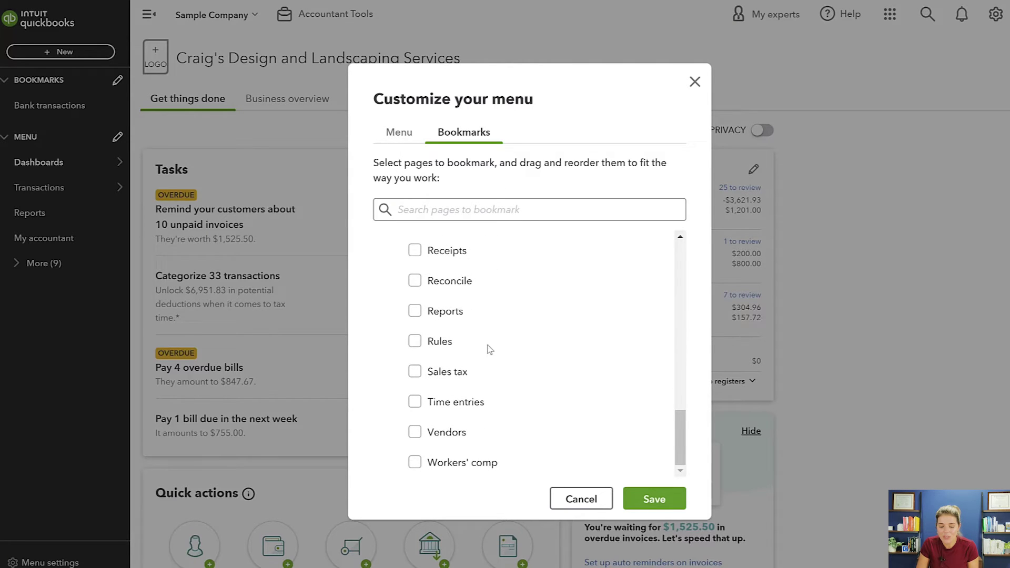
click(415, 432)
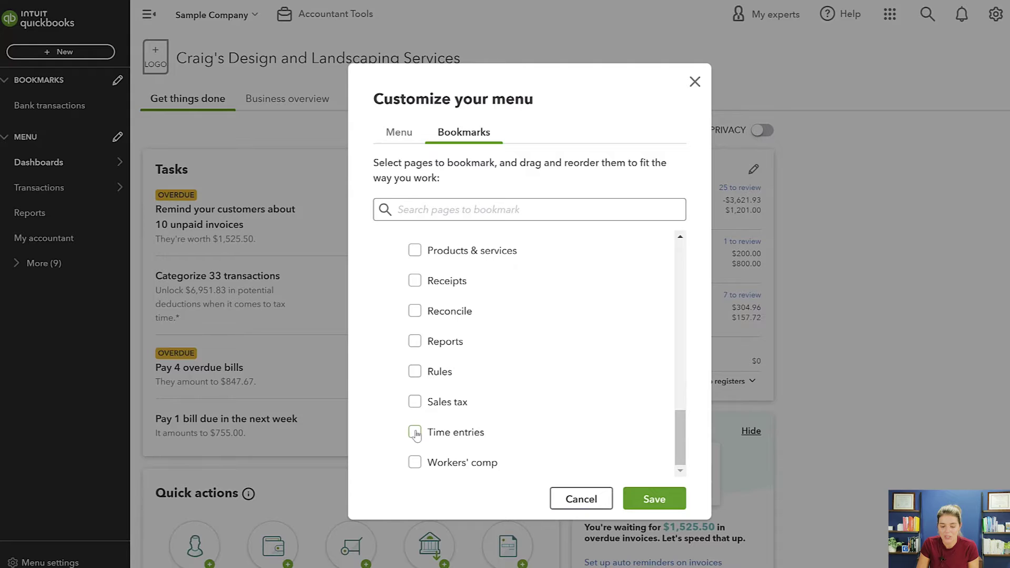
click(416, 432)
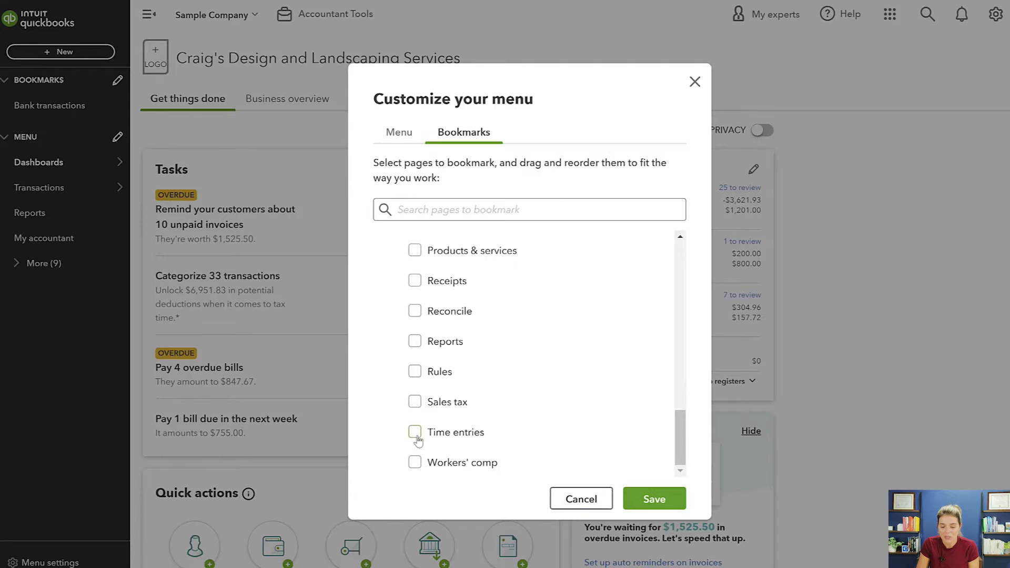
click(654, 500)
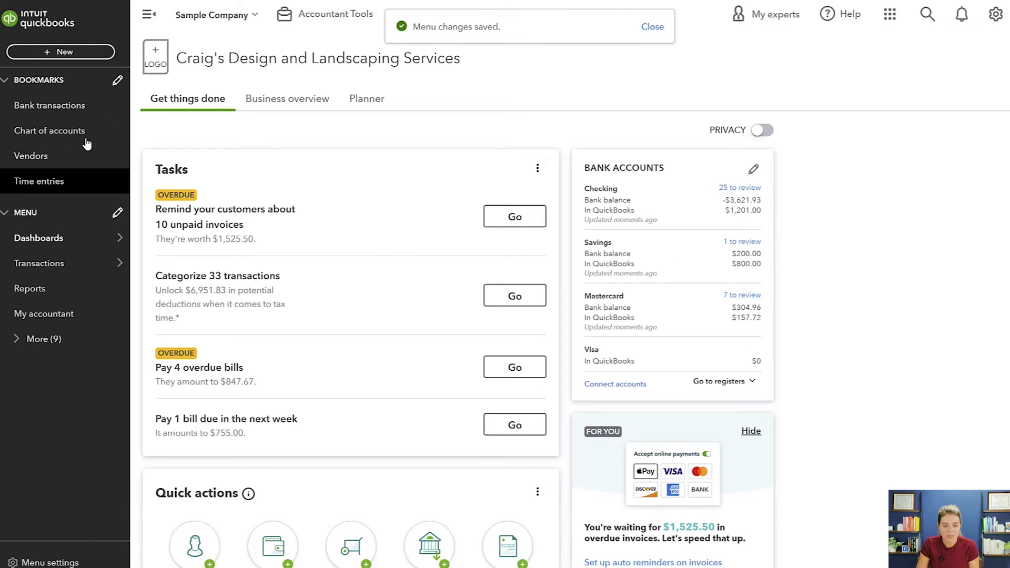
- Remove the Time entries bookmark and save the bookmarks again
click(118, 80)
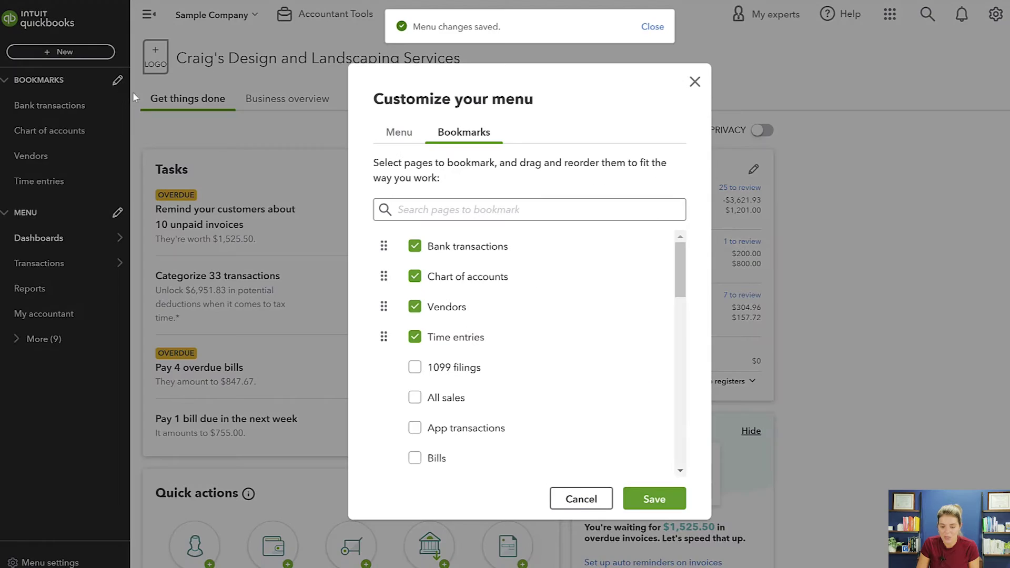
click(415, 337)
click(654, 503)
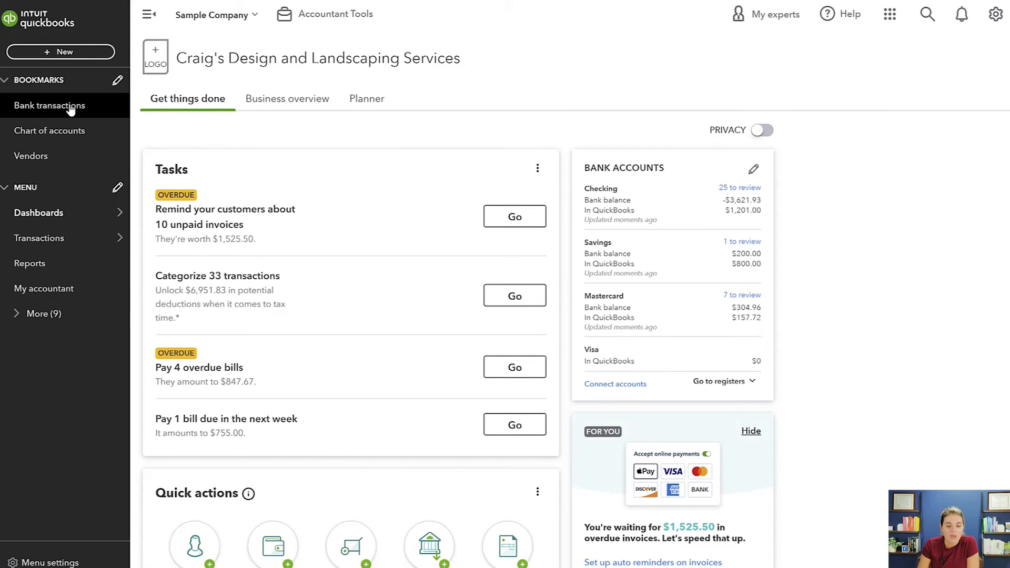
- Open Bank transactions, then Chart of accounts from the sidebar bookmarks, finishing on Vendors
click(86, 112)
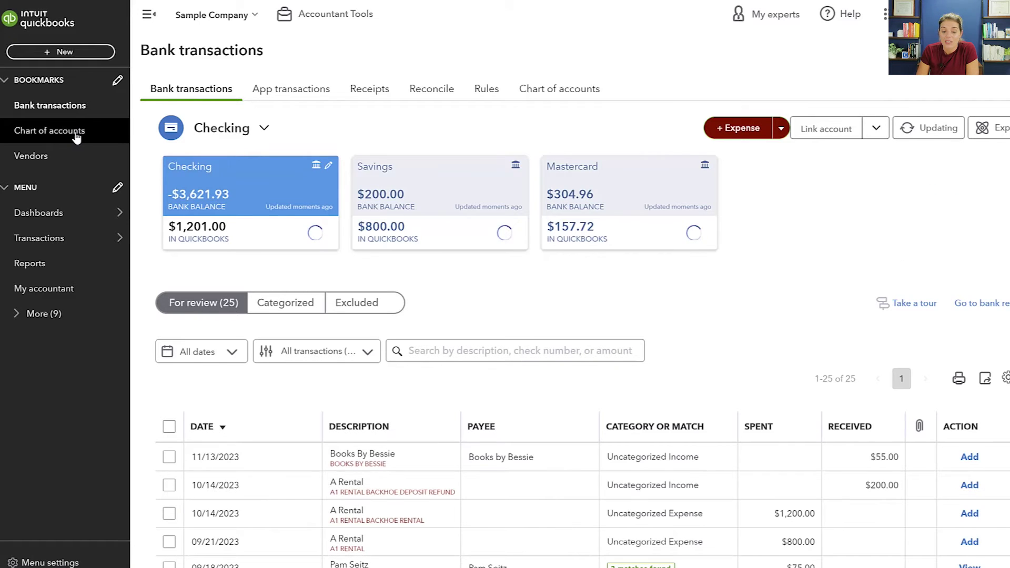
click(76, 135)
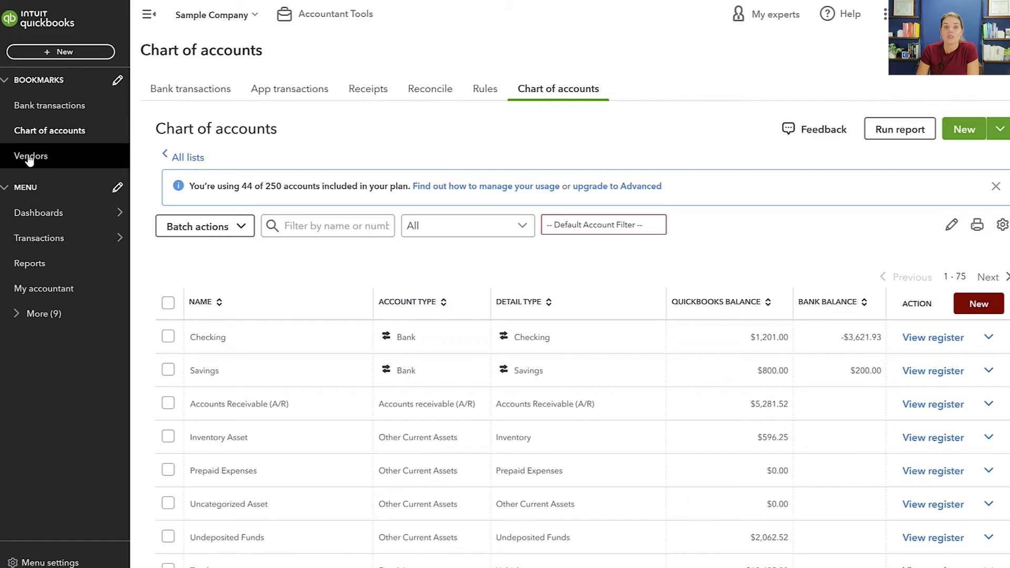
click(30, 156)
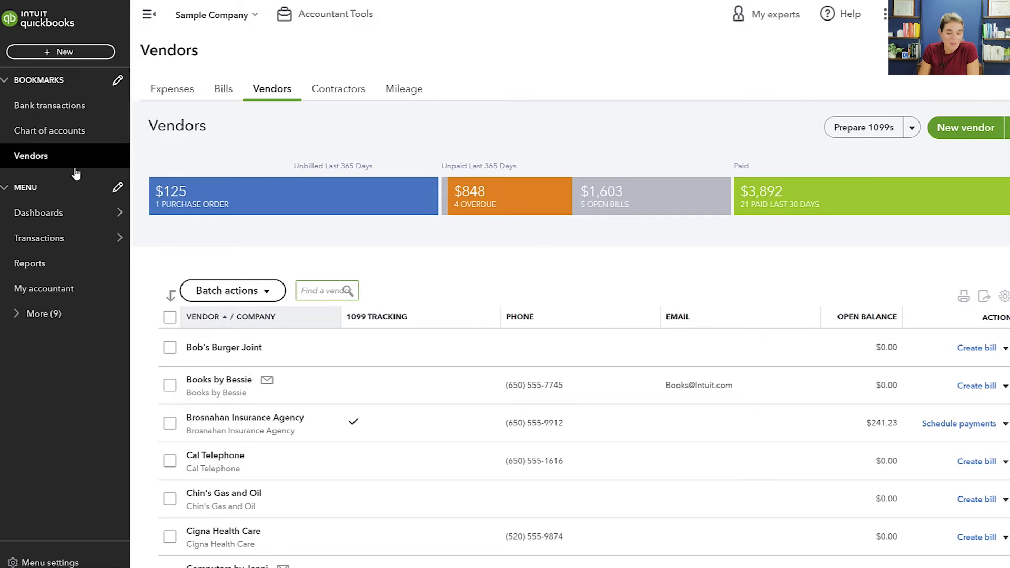
- Re-show Payroll, Customers & leads, Expenses and Sales, move Sales below Dashboards, and save
click(117, 188)
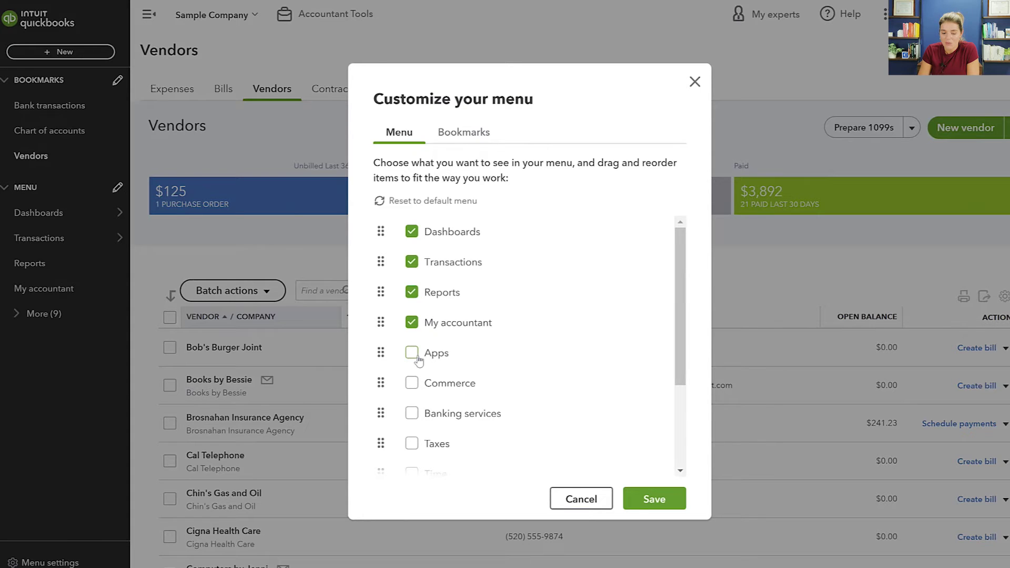
scroll(426, 393, down, 3)
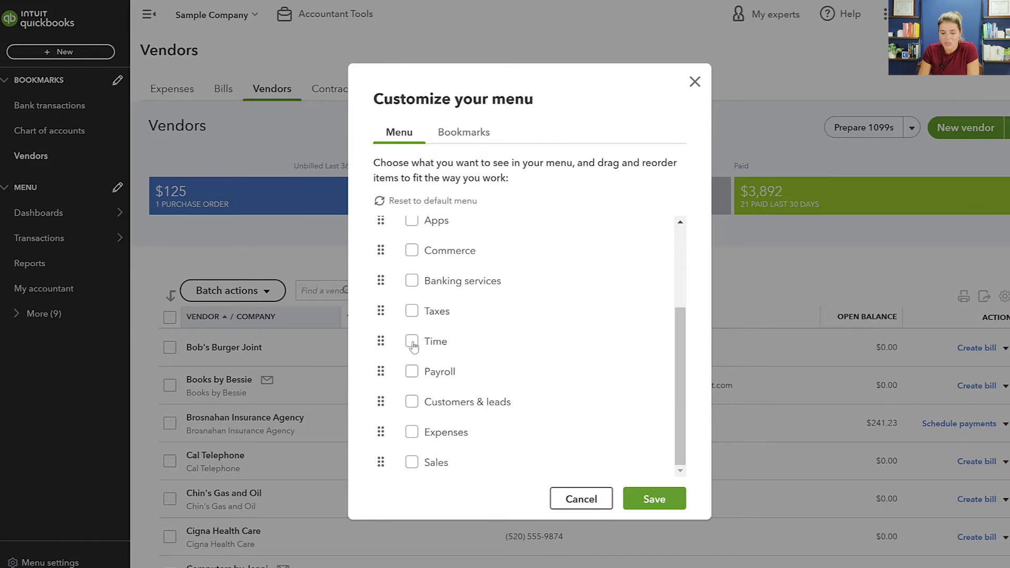
click(413, 373)
click(413, 403)
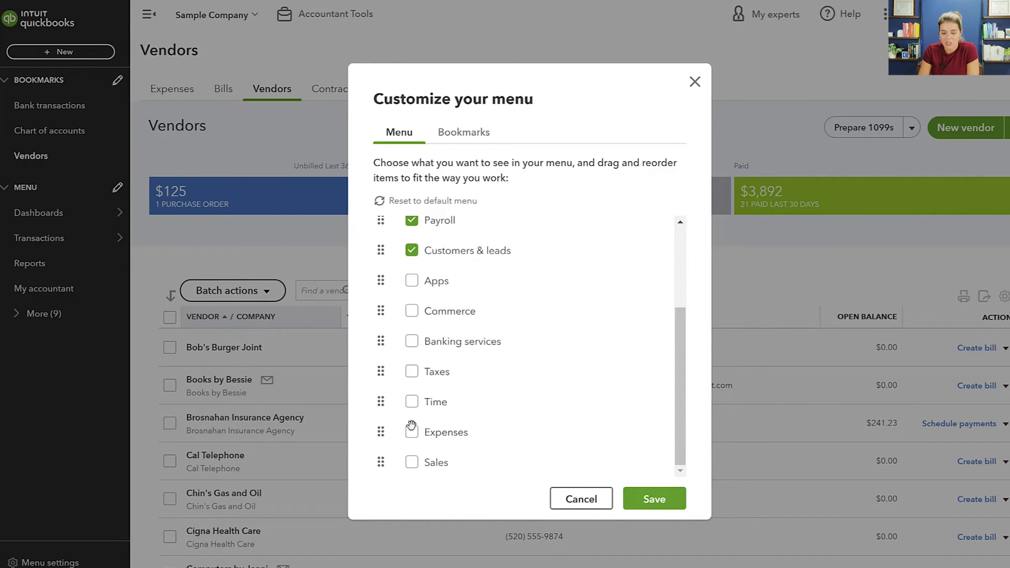
click(413, 433)
click(413, 462)
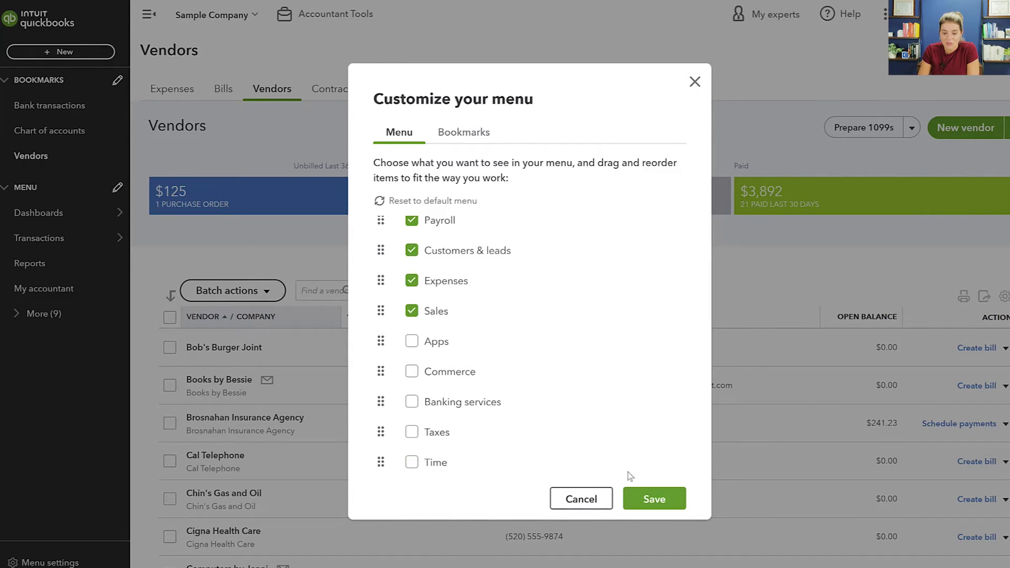
mouse_move(378, 277)
mouse_down()
mouse_move(379, 223)
mouse_move(382, 262)
mouse_up()
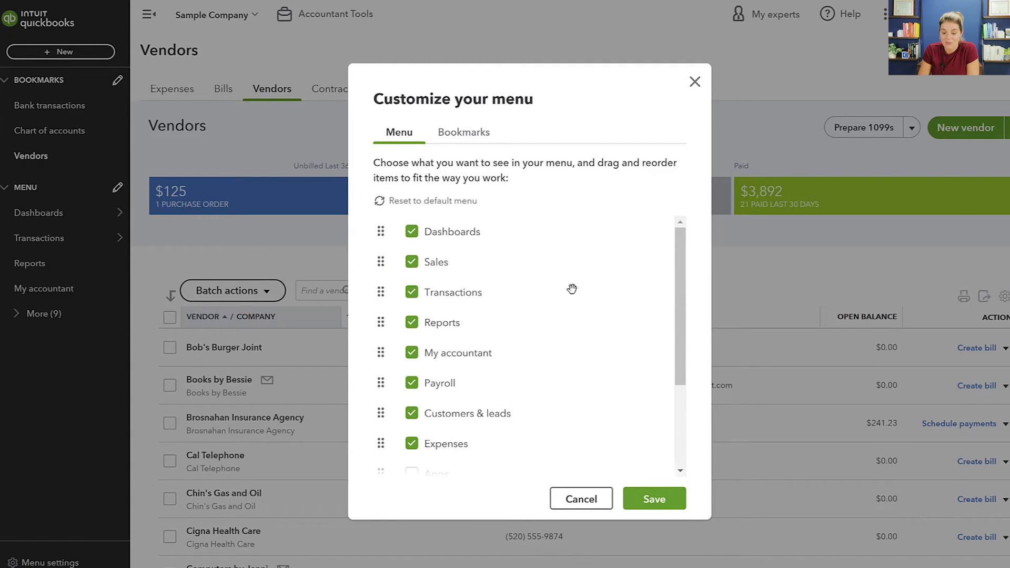
click(661, 499)
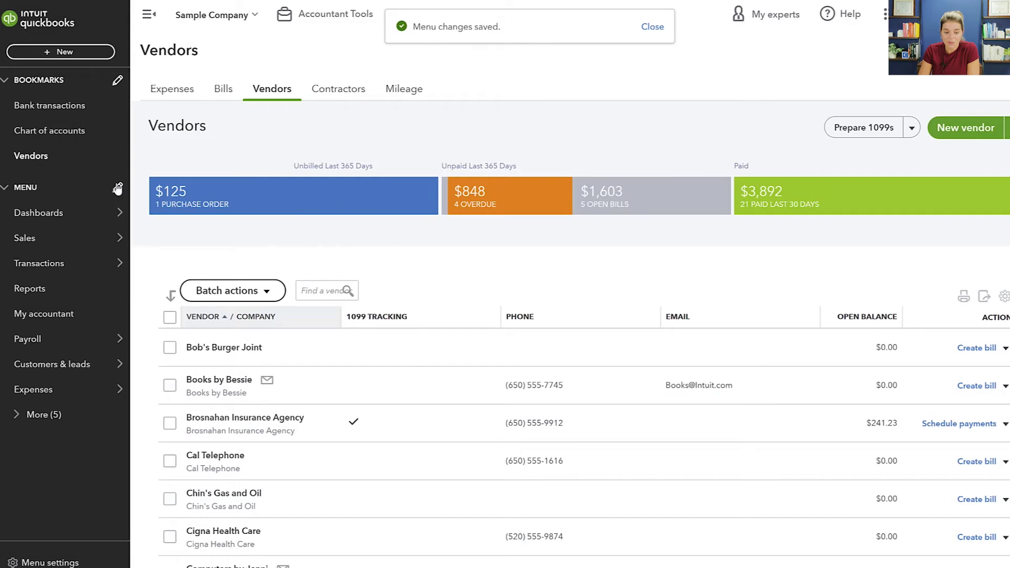
mouse_move(48, 247)
mouse_move(48, 269)
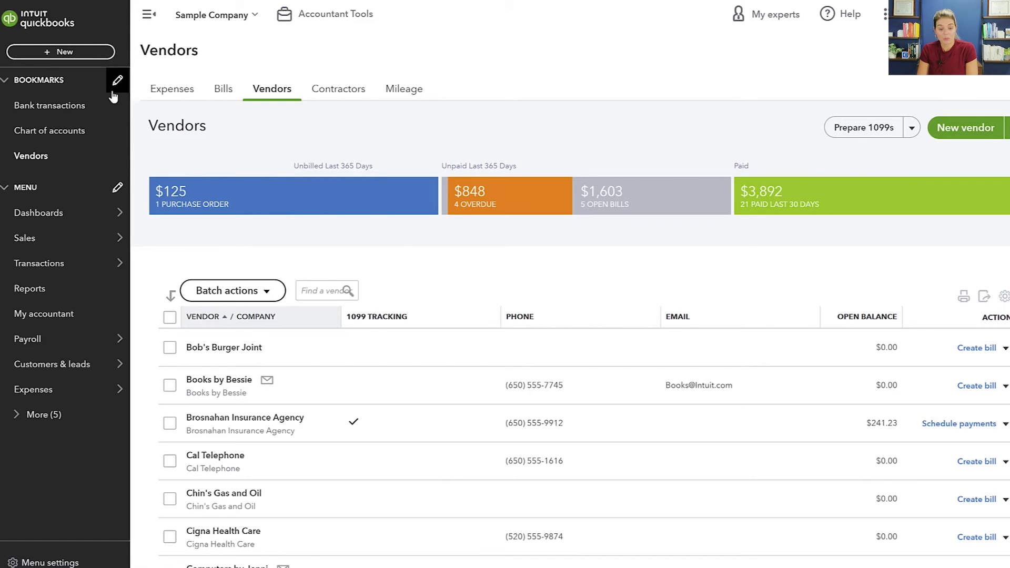
- Reset the sidebar menu to its default order and save it
click(118, 187)
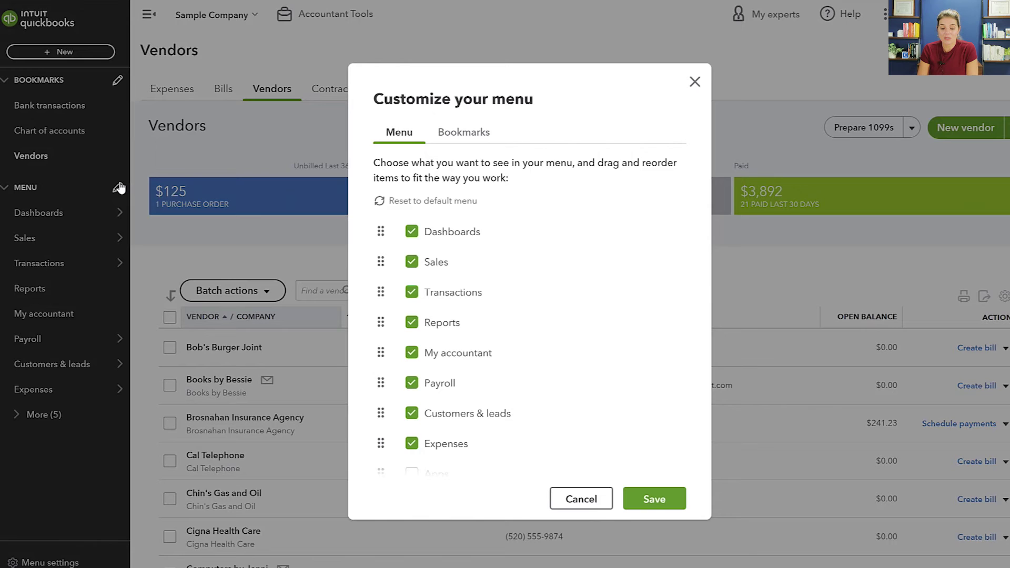
click(435, 203)
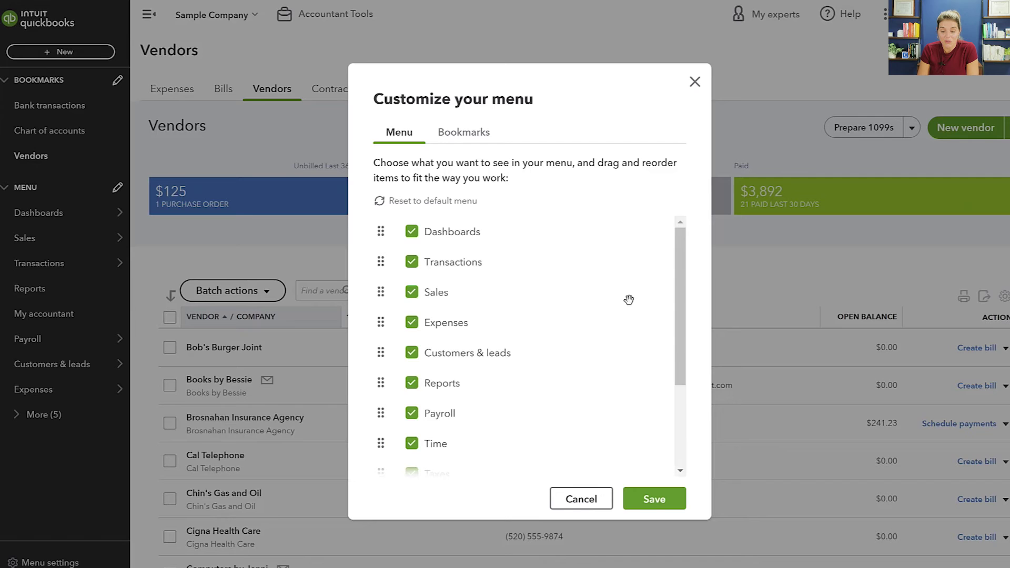
click(650, 499)
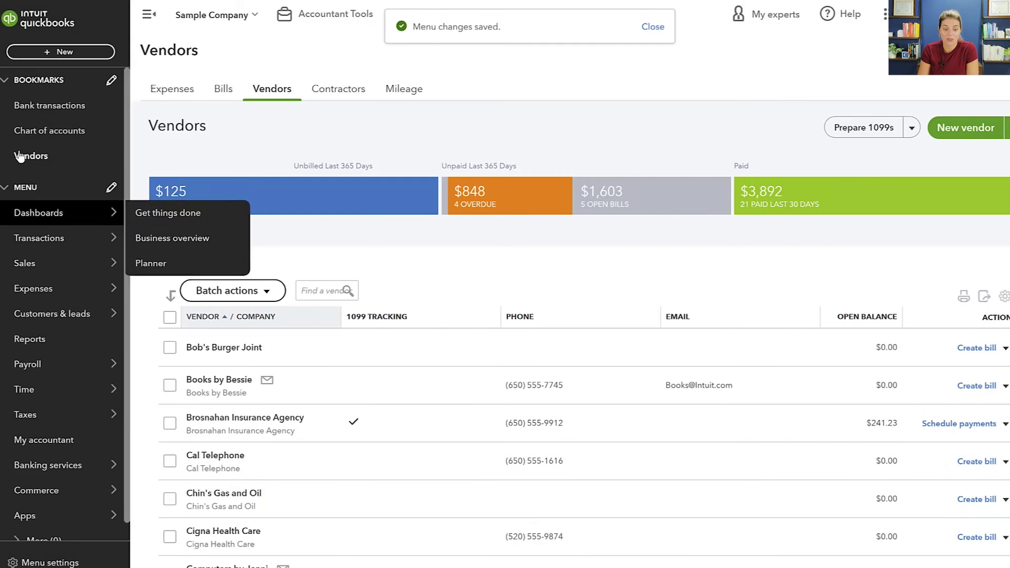
- Uncheck Commerce and Banking services in the menu customization and save
click(112, 189)
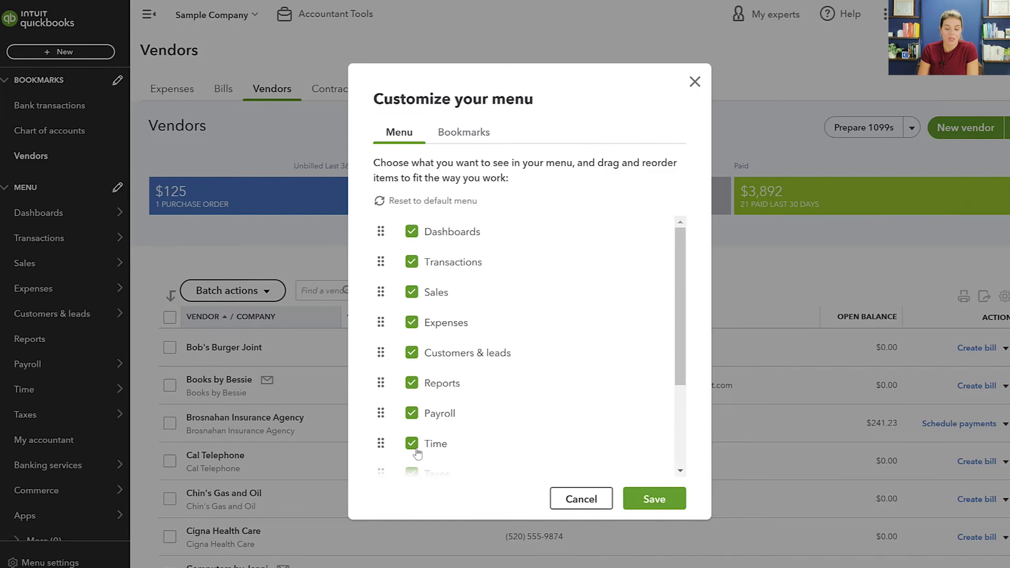
scroll(514, 387, down, 3)
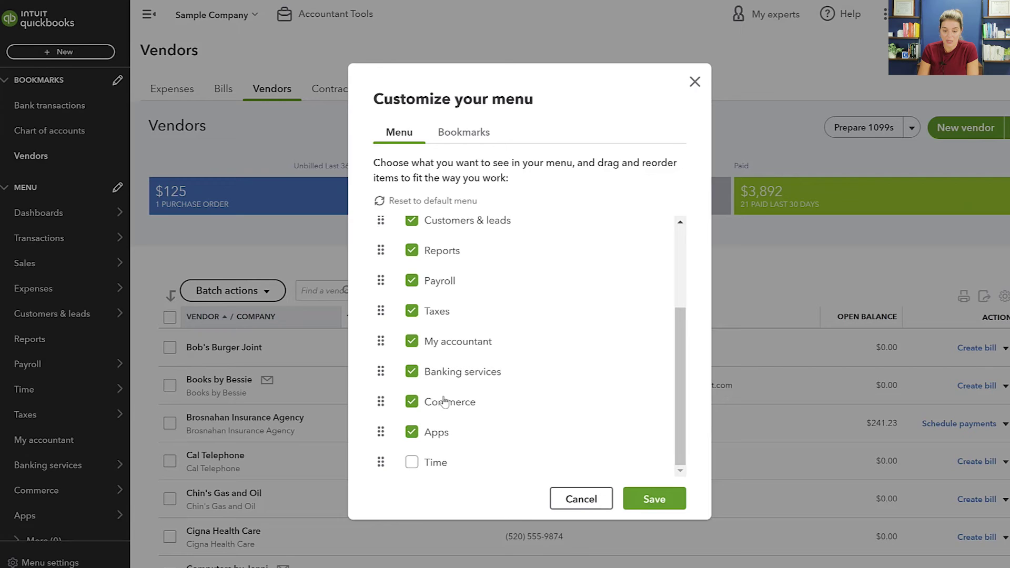
click(412, 402)
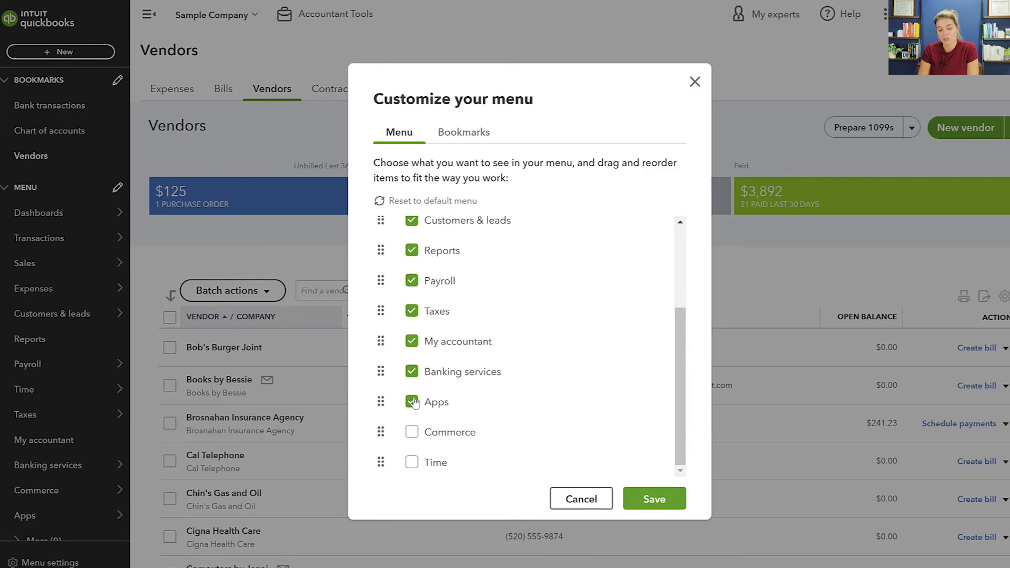
click(413, 372)
click(648, 501)
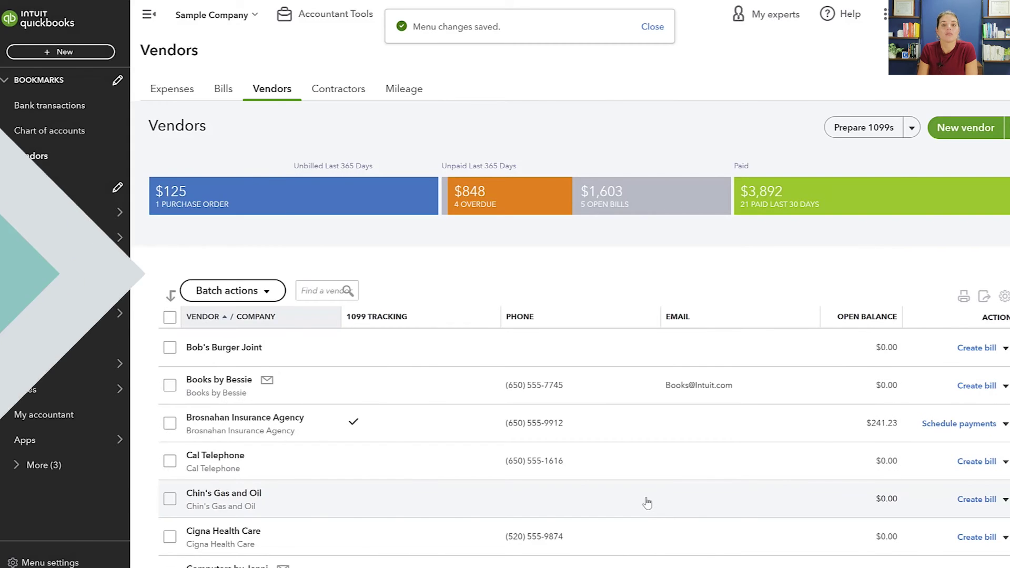